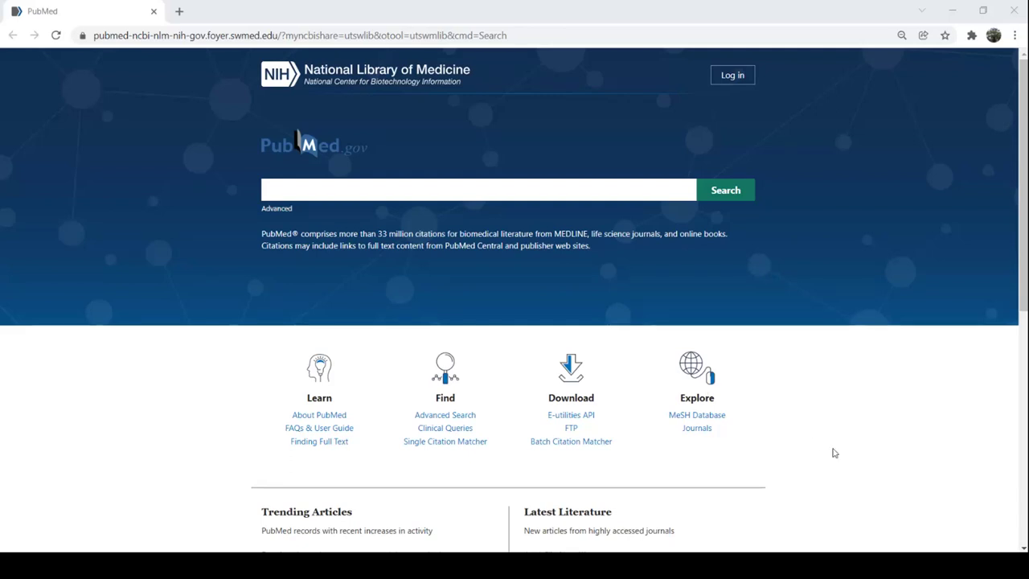
Open the MeSH link in PubMed's footer in a new browser tab and switch to that tab.
{"action": "scroll", "coordinate": [833, 452], "scroll_direction": "down", "scroll_amount": 6}
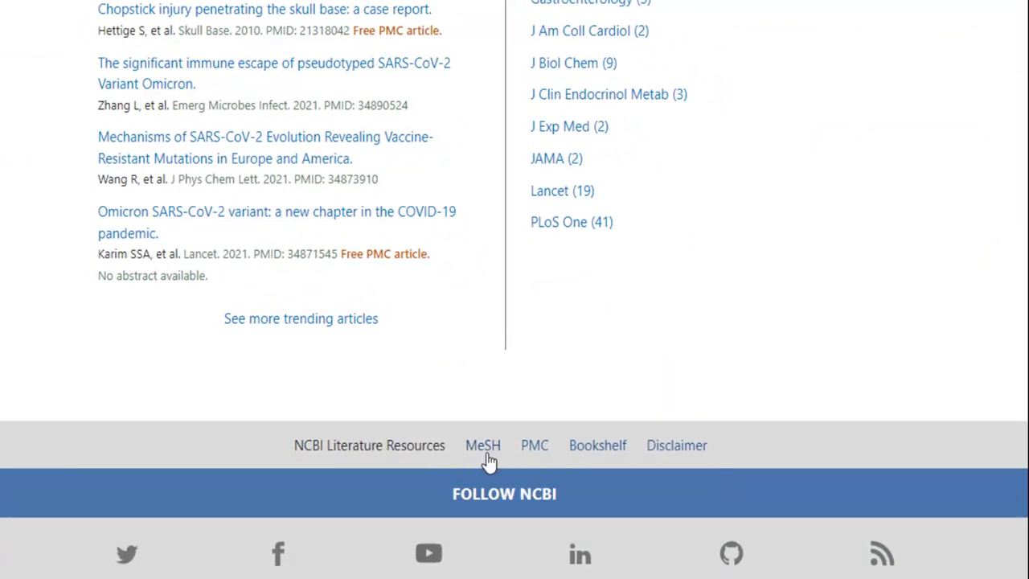
{"action": "right_click", "coordinate": [487, 455]}
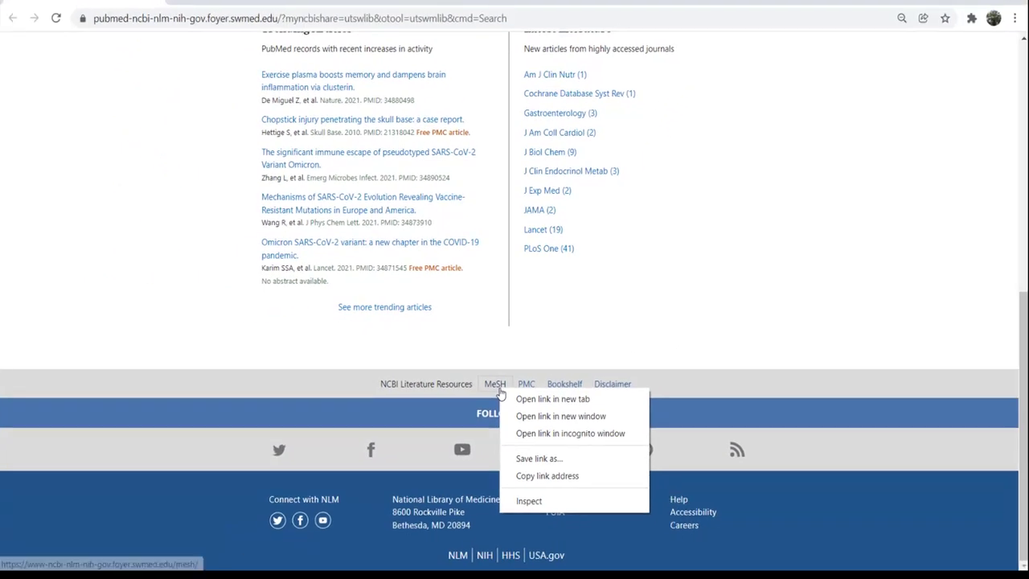
{"action": "left_click", "coordinate": [498, 389]}
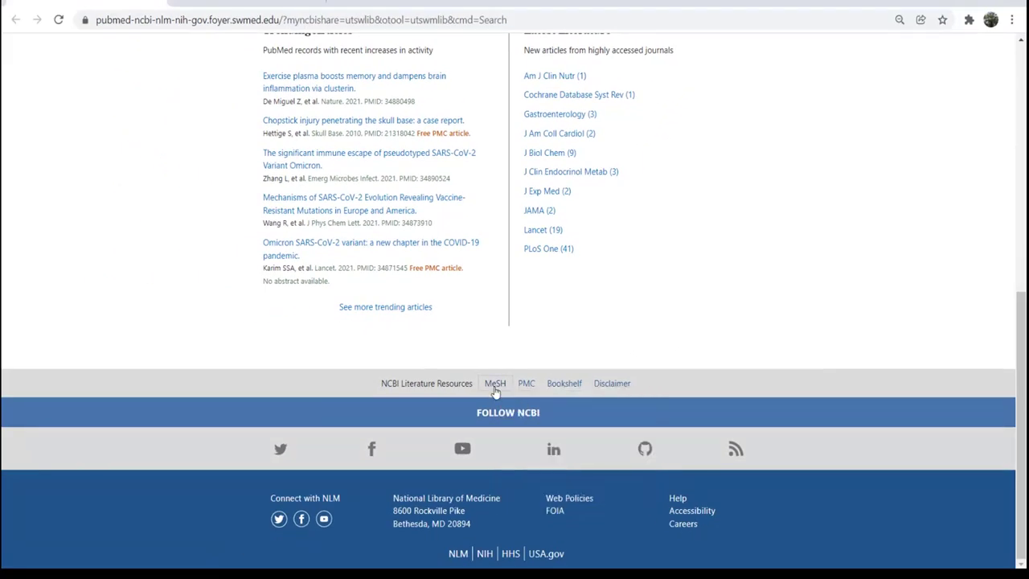
{"action": "right_click", "coordinate": [494, 391]}
{"action": "left_click", "coordinate": [495, 388]}
{"action": "right_click", "coordinate": [493, 387]}
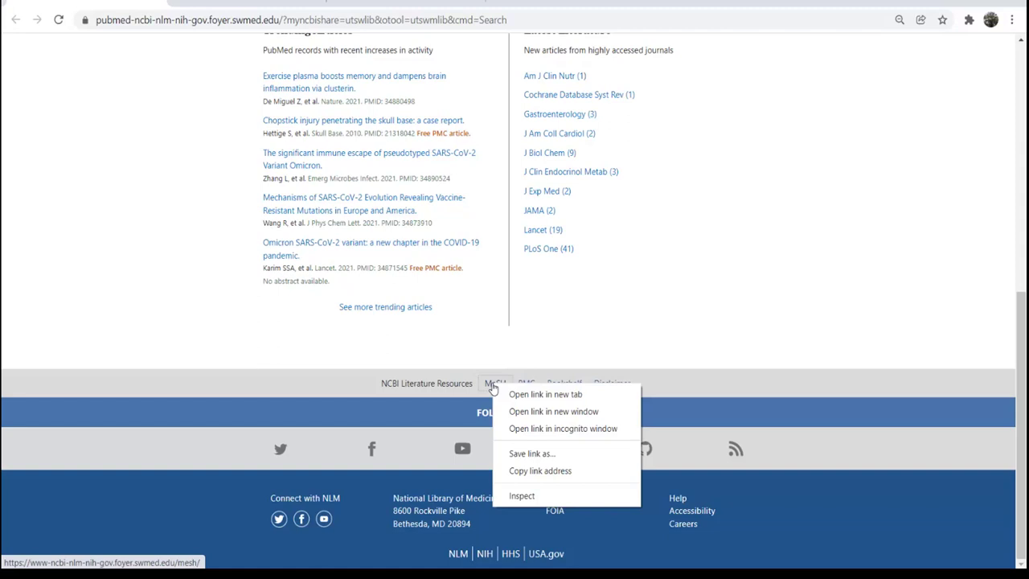
{"action": "left_click", "coordinate": [523, 397]}
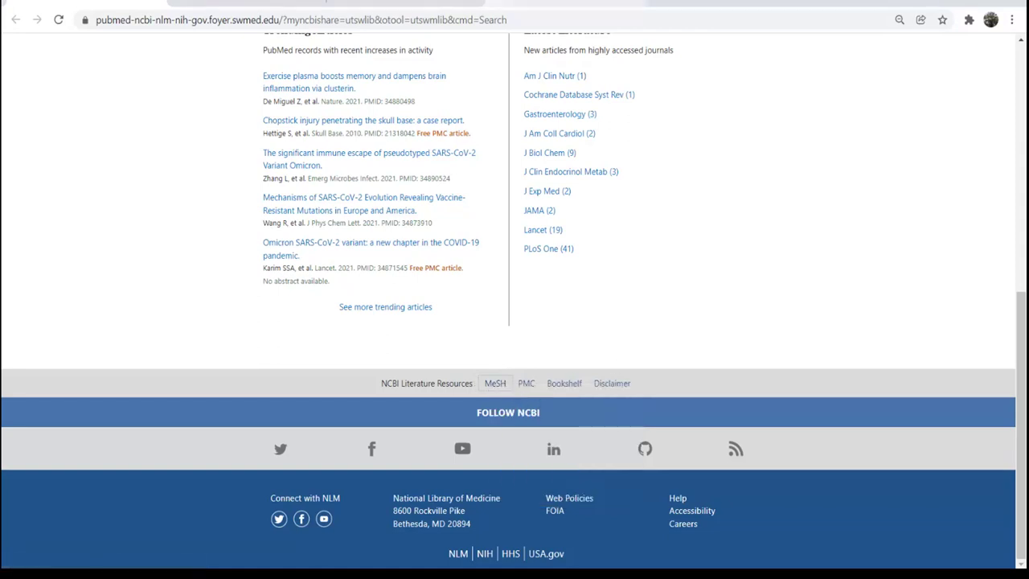
{"action": "key", "text": "ctrl+Tab"}
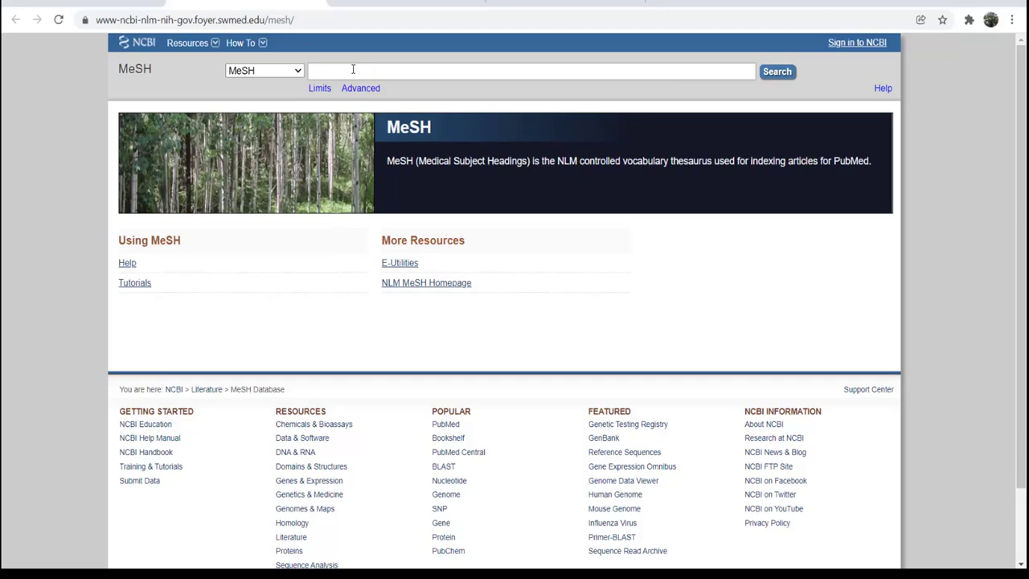
Search MeSH for 'carpal tunnel syndrome' and read through its entry terms and tree numbers.
{"action": "type", "text": "carpal tunnel syndrome"}
{"action": "key", "text": "Return"}
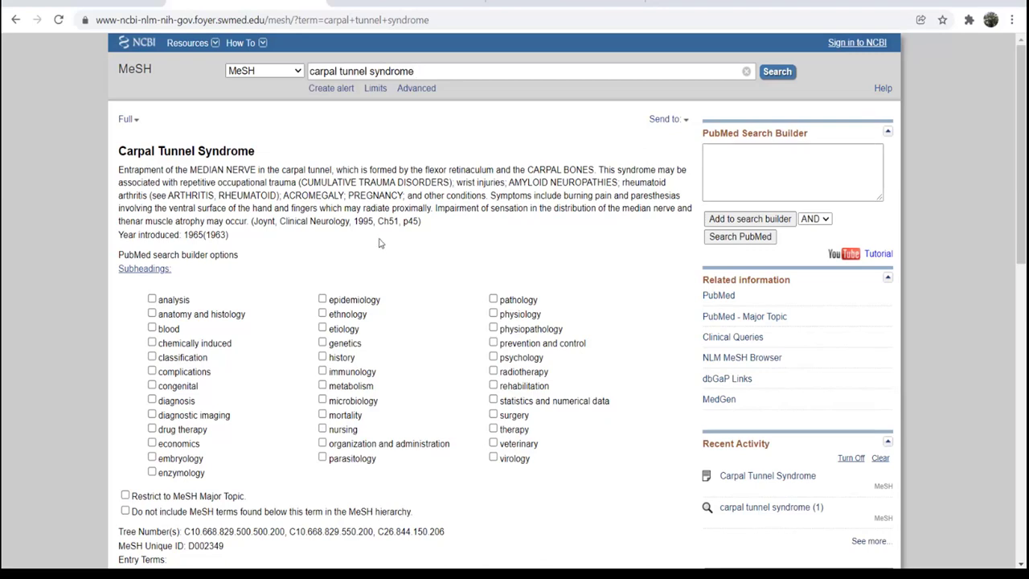
{"action": "scroll", "coordinate": [453, 252], "scroll_direction": "down", "scroll_amount": 2}
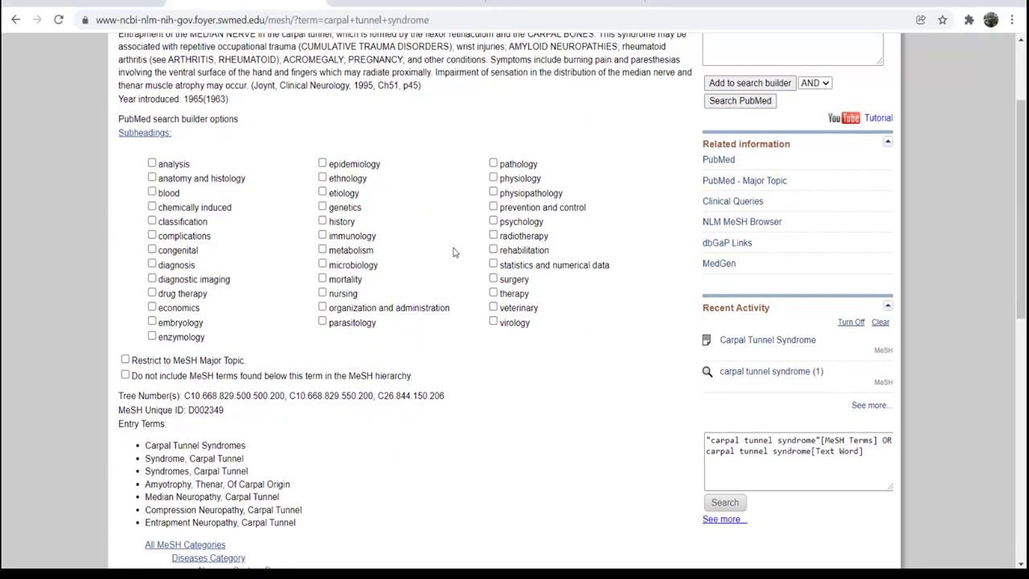
{"action": "scroll", "coordinate": [453, 253], "scroll_direction": "down", "scroll_amount": 1}
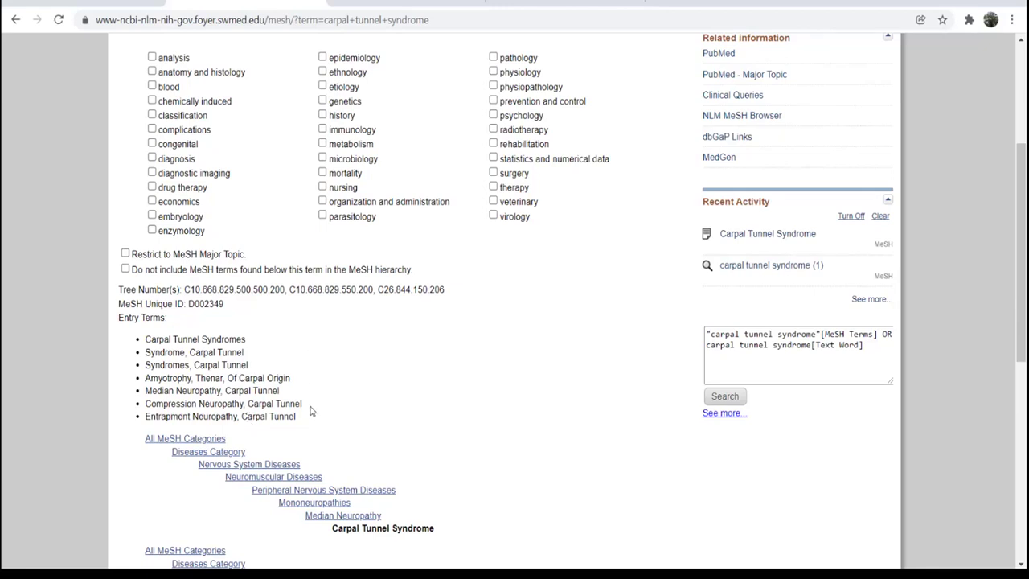
{"action": "scroll", "coordinate": [312, 410], "scroll_direction": "down", "scroll_amount": 1}
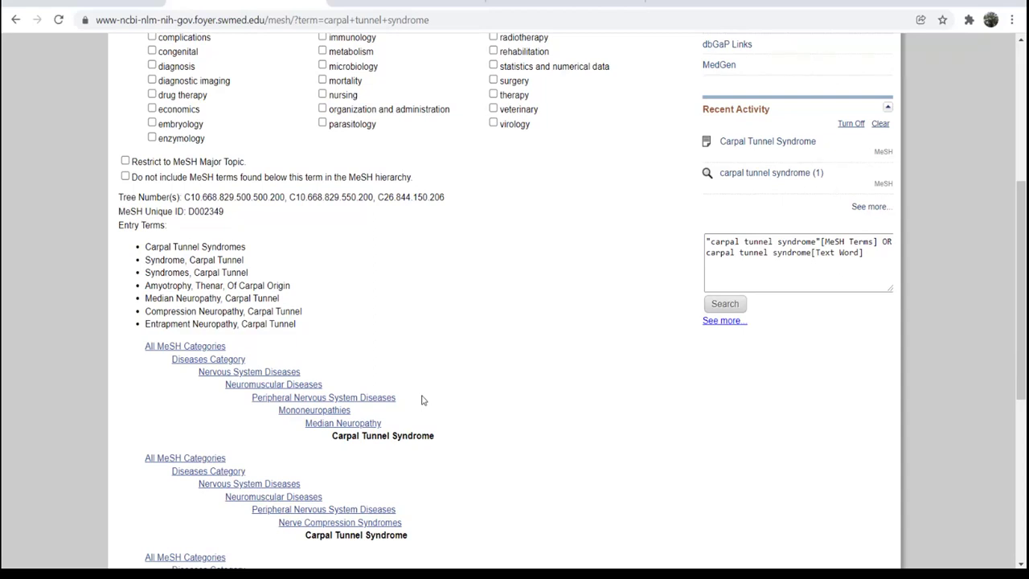
{"action": "scroll", "coordinate": [423, 399], "scroll_direction": "down", "scroll_amount": 1}
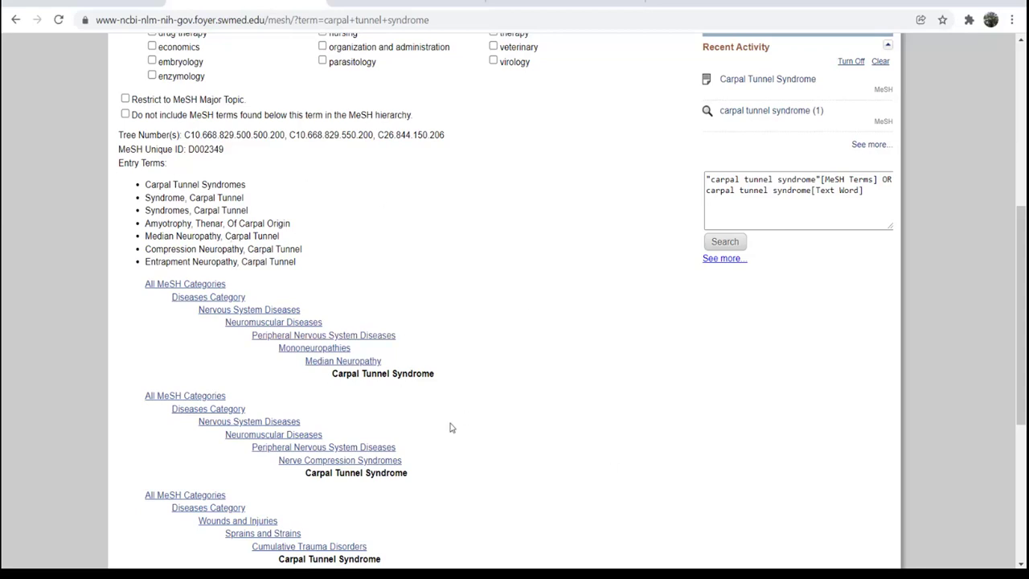
{"action": "scroll", "coordinate": [661, 446], "scroll_direction": "down", "scroll_amount": 1}
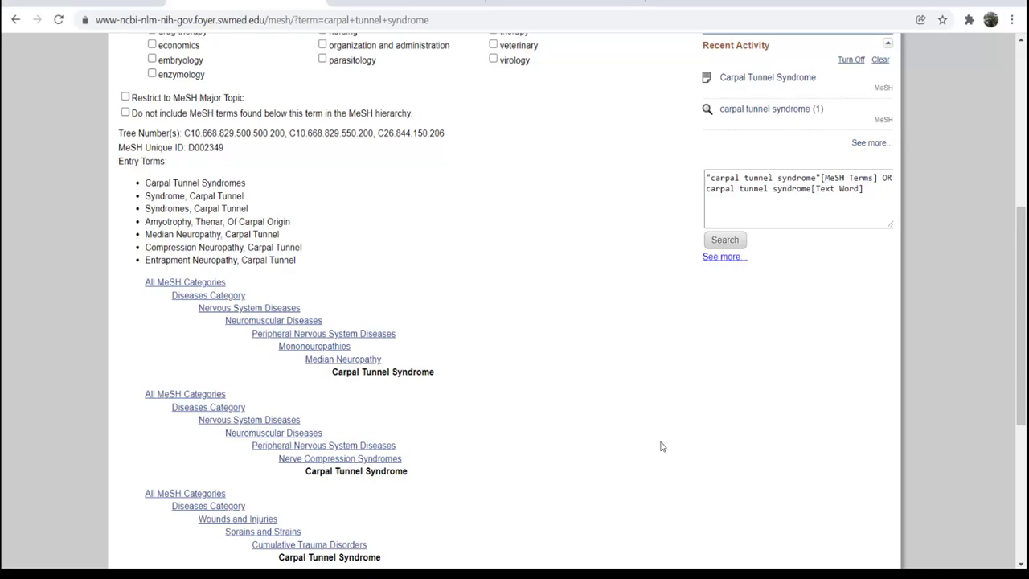
{"action": "scroll", "coordinate": [661, 446], "scroll_direction": "up", "scroll_amount": 5}
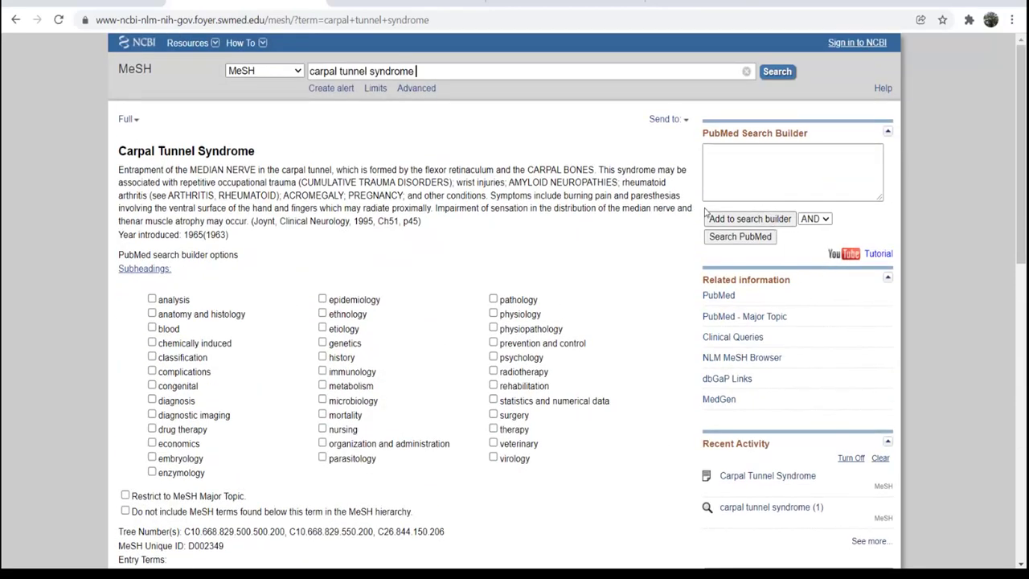
Send Carpal Tunnel Syndrome to a PubMed search (9,122 results), then return to the MeSH tab.
{"action": "left_click", "coordinate": [739, 221]}
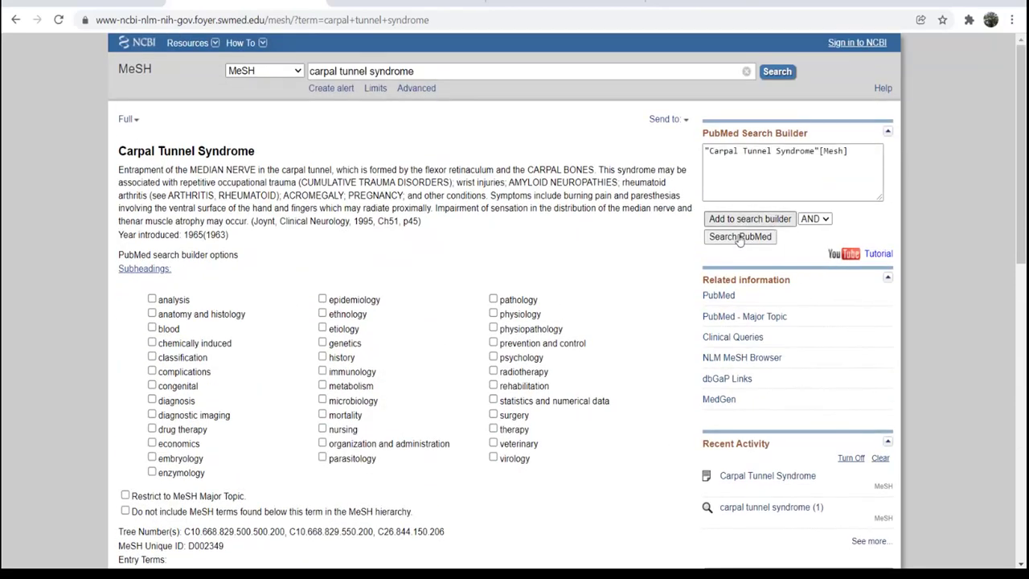
{"action": "left_click", "coordinate": [739, 237]}
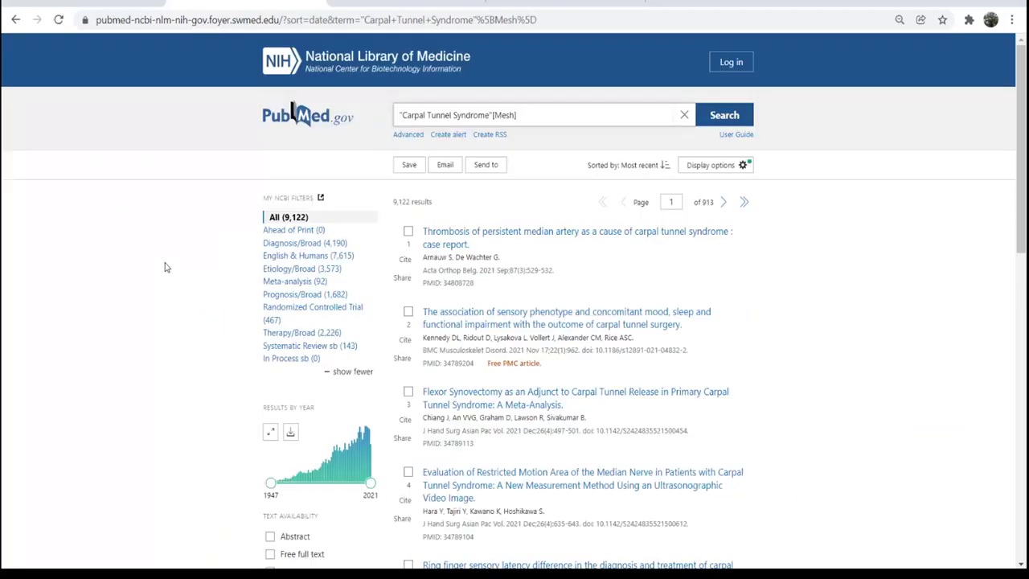
{"action": "left_click", "coordinate": [402, 8]}
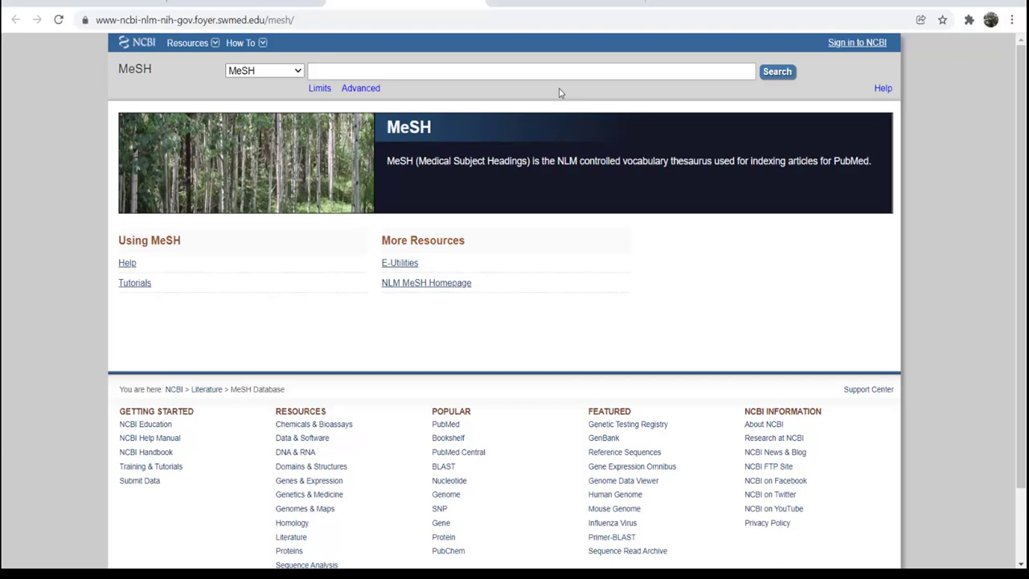
Search MeSH for 'physical therapy', open Physical Therapy Modalities, and review its therapy hierarchy.
{"action": "type", "text": "physical therapy"}
{"action": "key", "text": "Return"}
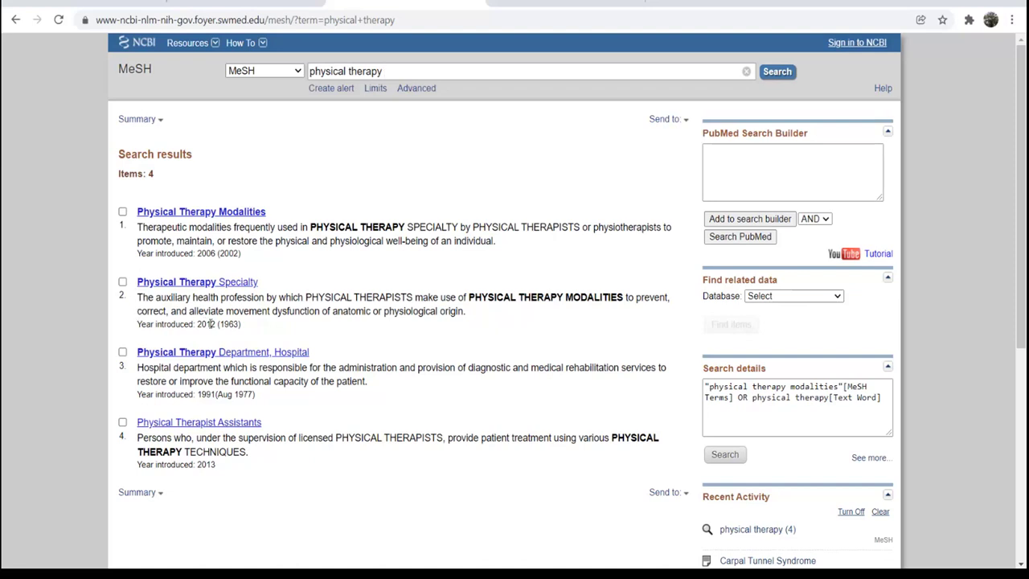
{"action": "left_click", "coordinate": [122, 213]}
{"action": "left_click", "coordinate": [248, 215]}
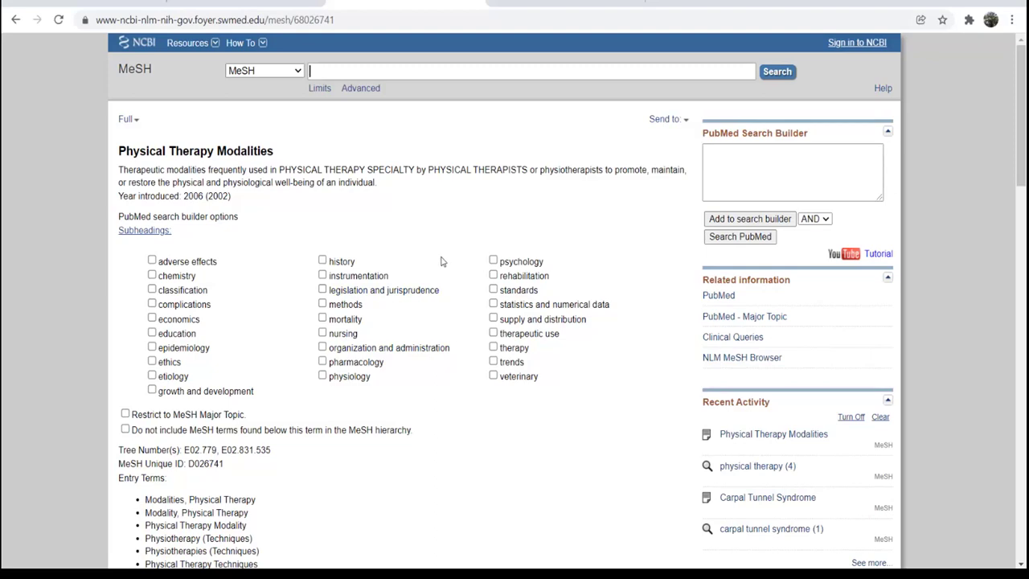
{"action": "scroll", "coordinate": [441, 262], "scroll_direction": "down", "scroll_amount": 3}
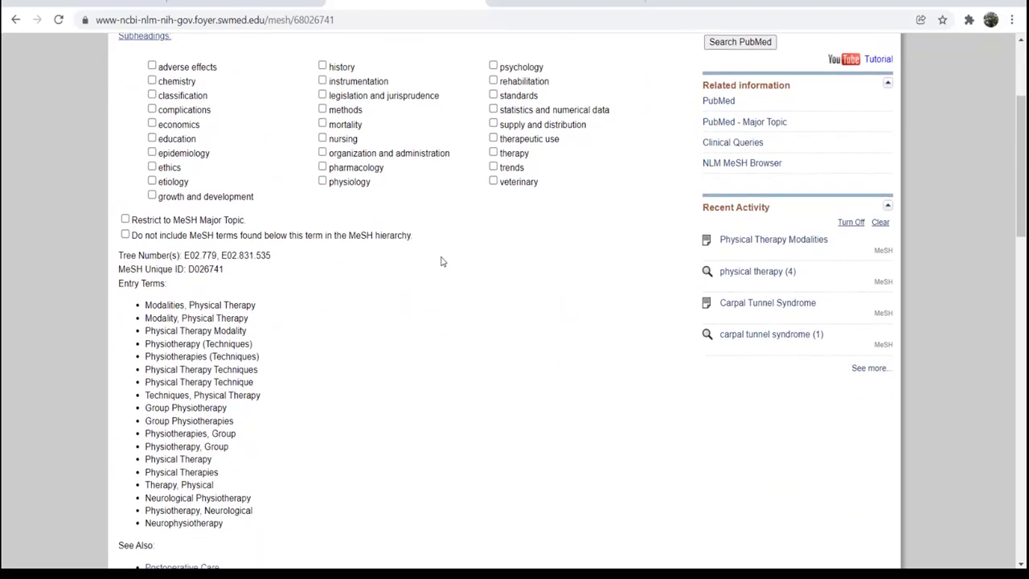
{"action": "scroll", "coordinate": [418, 308], "scroll_direction": "down", "scroll_amount": 6}
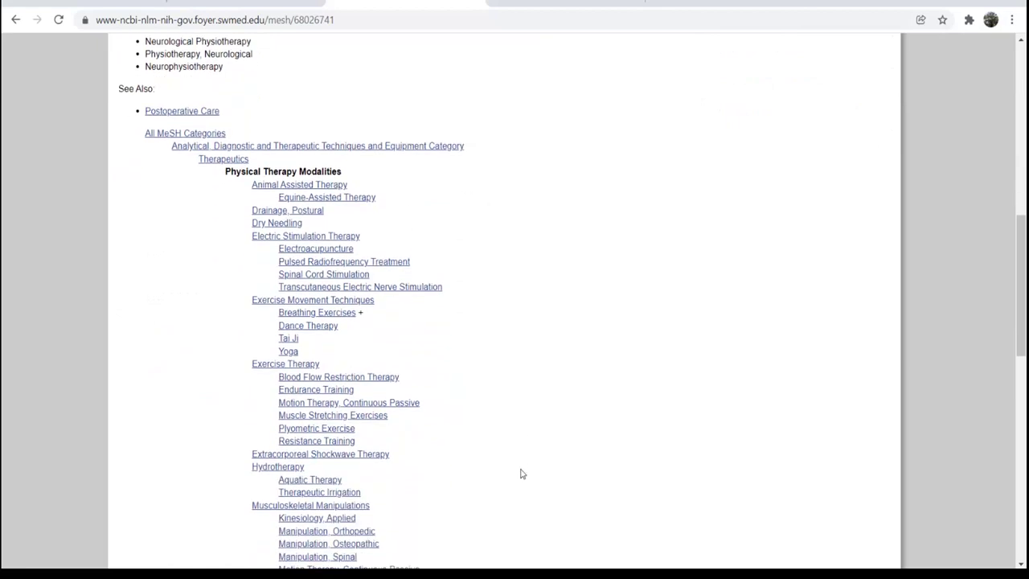
{"action": "scroll", "coordinate": [519, 473], "scroll_direction": "down", "scroll_amount": 1}
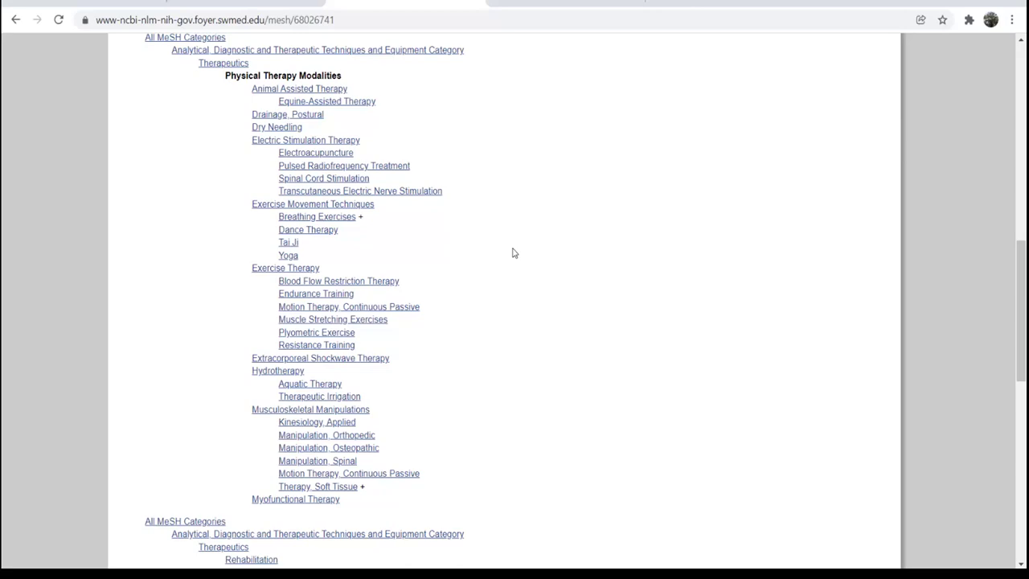
{"action": "scroll", "coordinate": [513, 252], "scroll_direction": "up", "scroll_amount": 1}
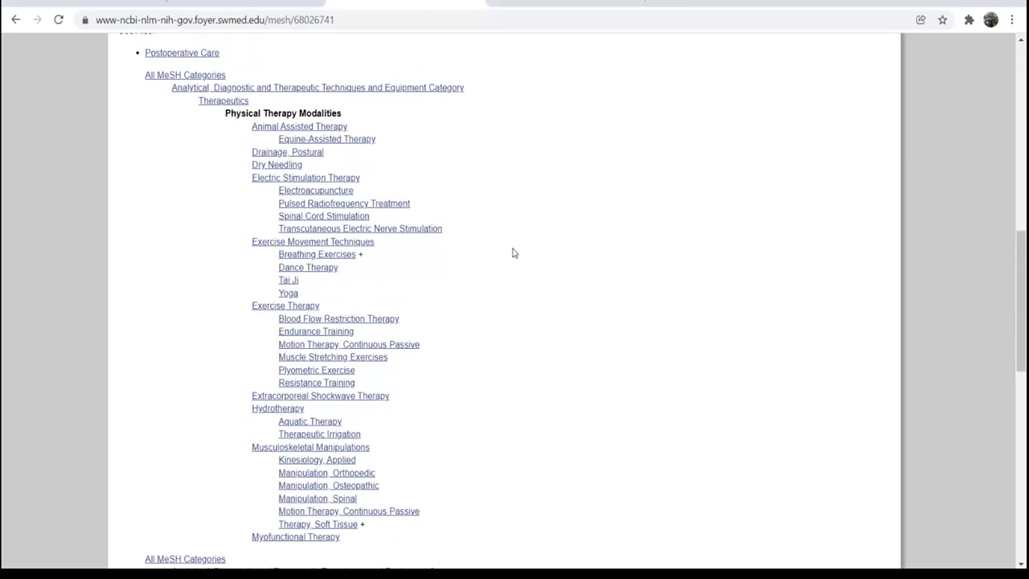
{"action": "scroll", "coordinate": [513, 253], "scroll_direction": "up", "scroll_amount": 9}
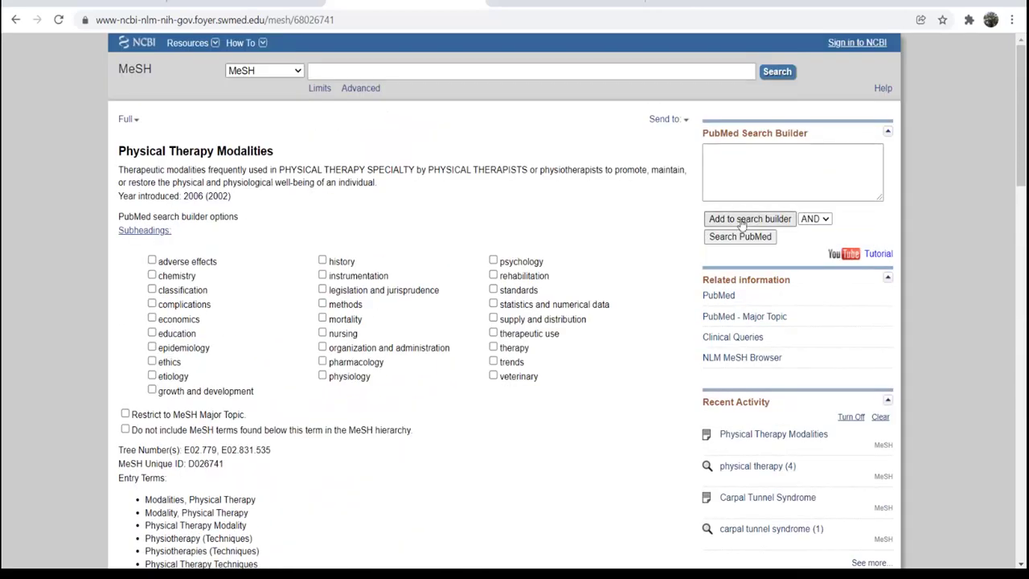
Send Physical Therapy Modalities to a PubMed search, then search MeSH for 'surgery'.
{"action": "left_click", "coordinate": [743, 222]}
{"action": "left_click", "coordinate": [740, 236]}
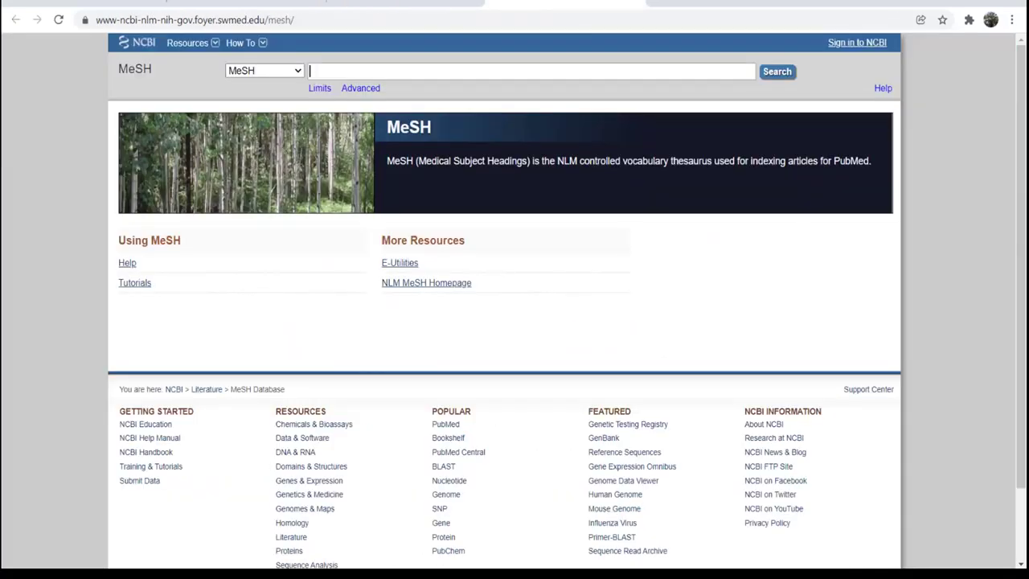
{"action": "type", "text": "surgery"}
{"action": "key", "text": "Return"}
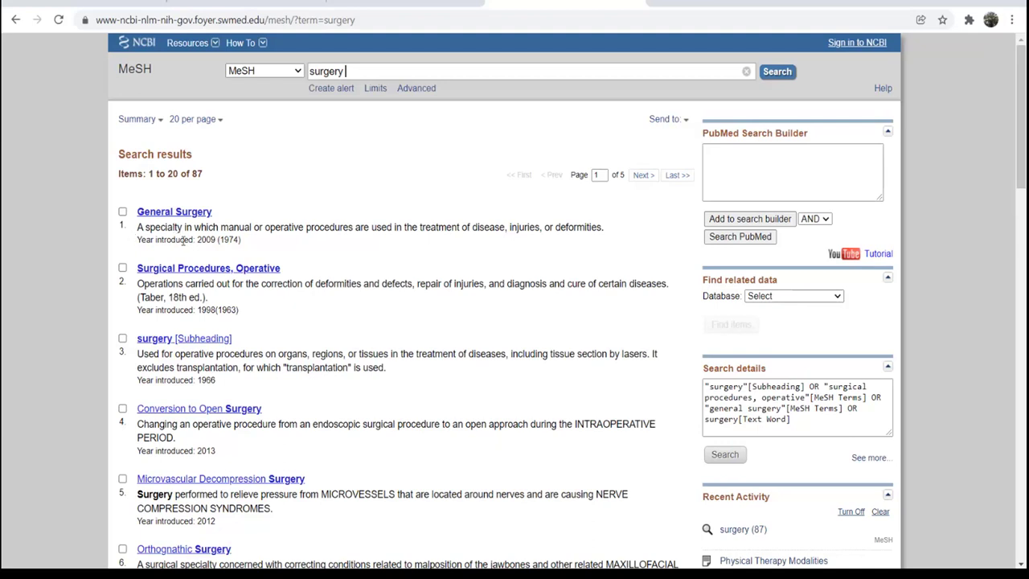
Open Surgical Procedures, Operative and run it in PubMed, returning 3,353,373 results.
{"action": "left_click", "coordinate": [123, 268]}
{"action": "left_click", "coordinate": [247, 270]}
{"action": "scroll", "coordinate": [265, 463], "scroll_direction": "down", "scroll_amount": 8}
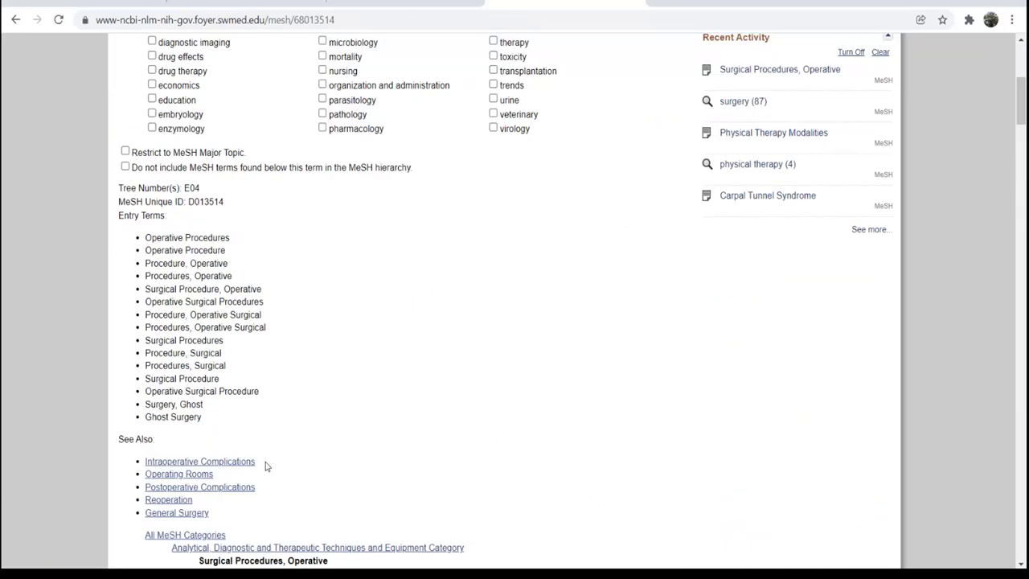
{"action": "scroll", "coordinate": [266, 462], "scroll_direction": "down", "scroll_amount": 11}
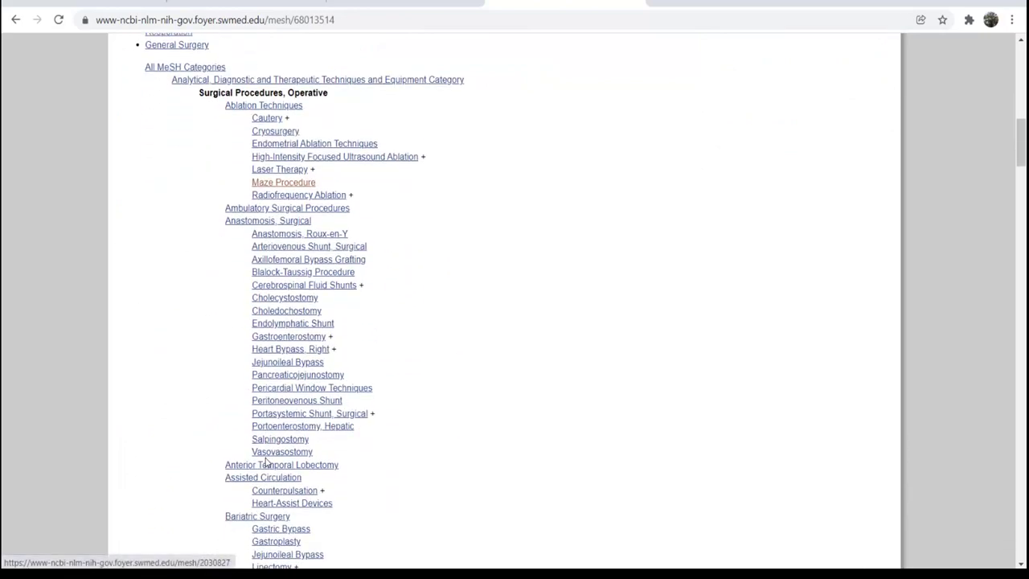
{"action": "scroll", "coordinate": [265, 462], "scroll_direction": "down", "scroll_amount": 4}
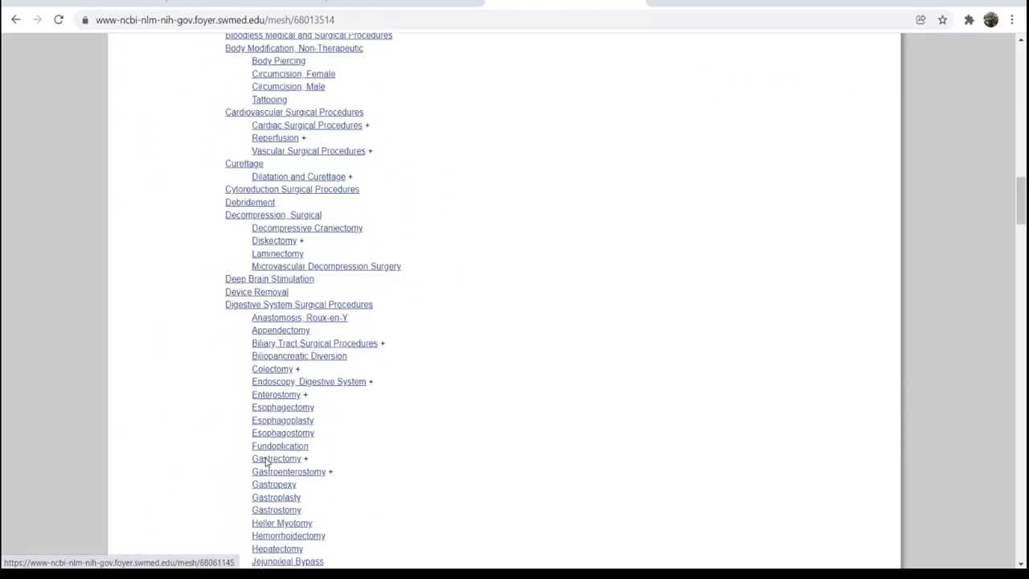
{"action": "scroll", "coordinate": [265, 462], "scroll_direction": "up", "scroll_amount": 12}
{"action": "scroll", "coordinate": [689, 252], "scroll_direction": "up", "scroll_amount": 6}
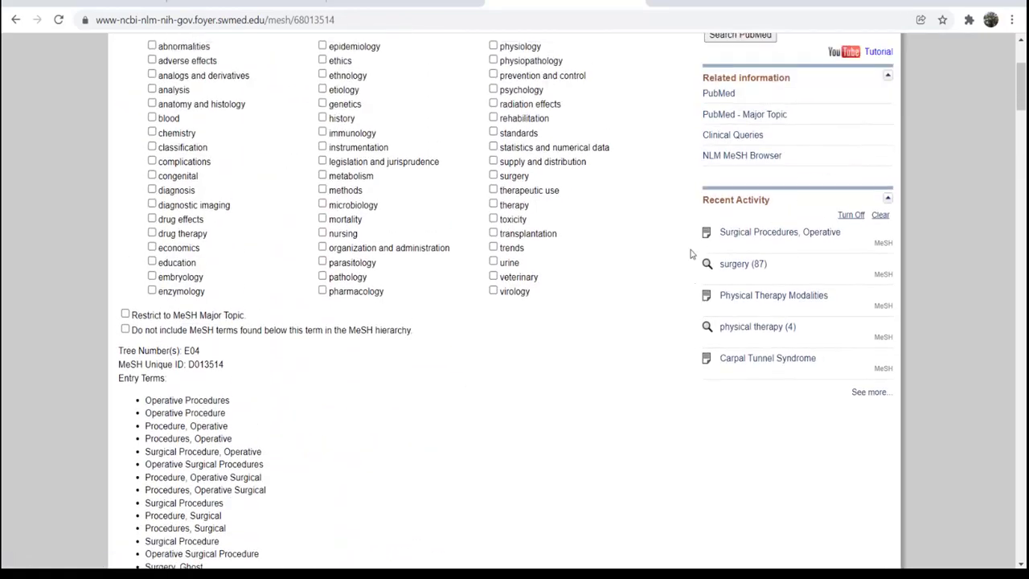
{"action": "left_click", "coordinate": [733, 226]}
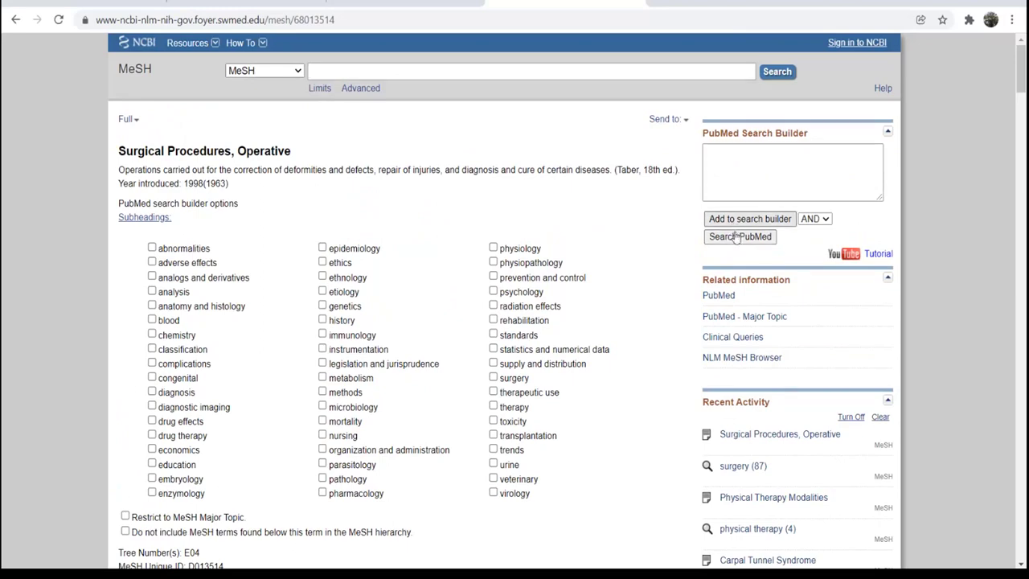
{"action": "left_click", "coordinate": [737, 237]}
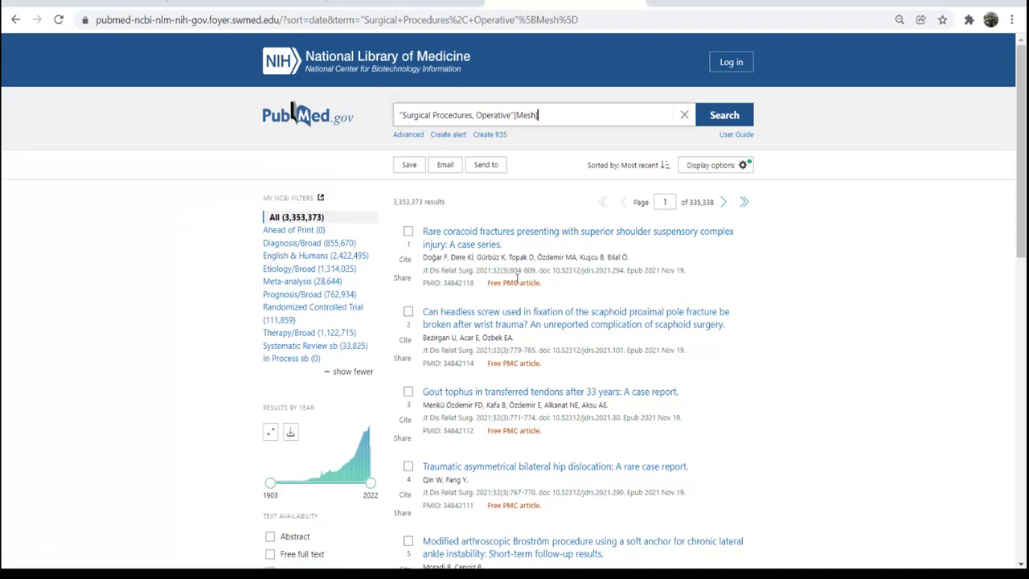
In Advanced Search history, add the Carpal Tunnel Syndrome search and AND in the other two MeSH searches.
{"action": "left_click", "coordinate": [409, 134]}
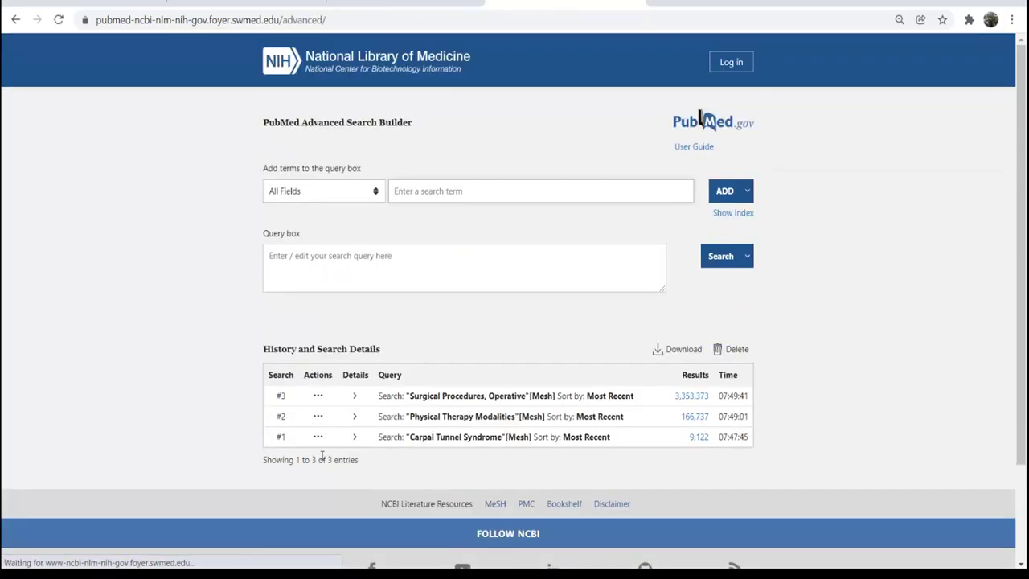
{"action": "left_click", "coordinate": [319, 437]}
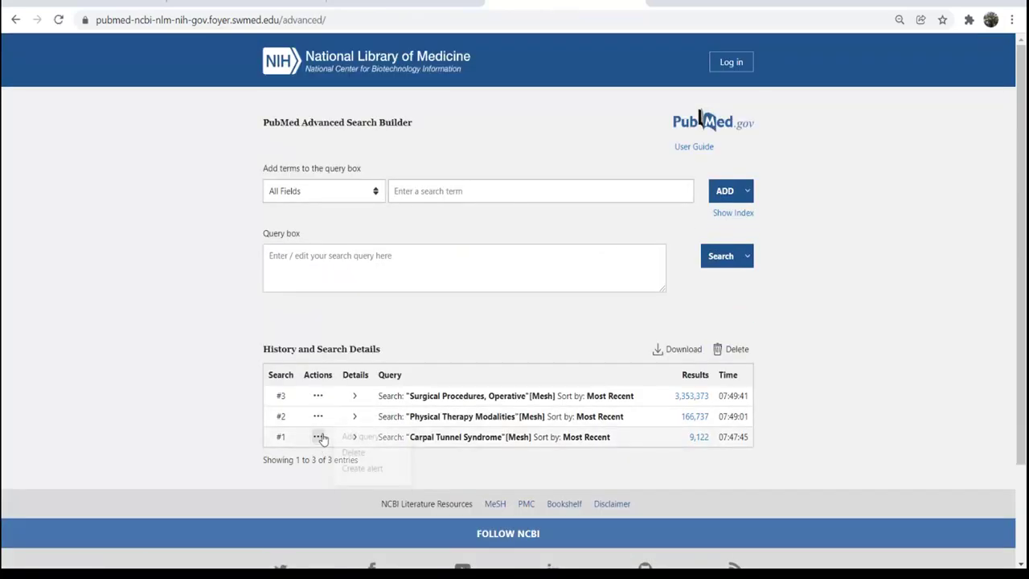
{"action": "left_click", "coordinate": [355, 440]}
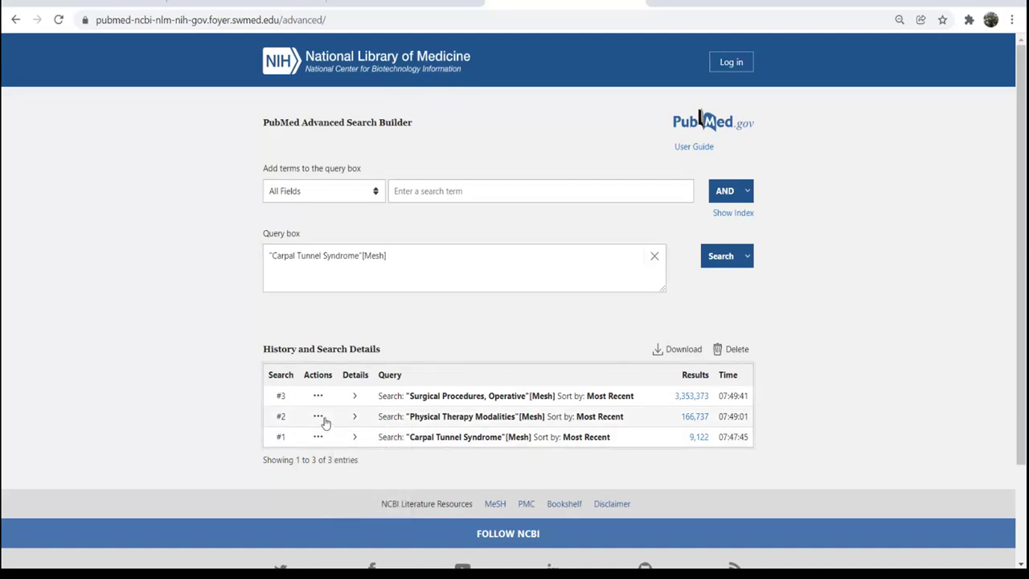
{"action": "left_click", "coordinate": [319, 416]}
{"action": "left_click", "coordinate": [358, 434]}
{"action": "left_click", "coordinate": [319, 396]}
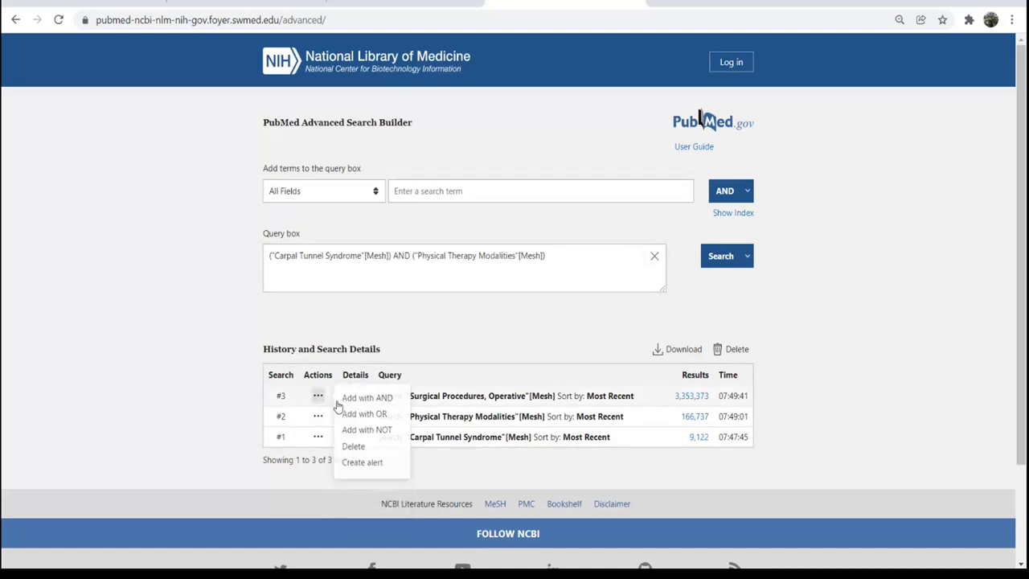
{"action": "left_click", "coordinate": [354, 412]}
{"action": "left_click", "coordinate": [729, 265]}
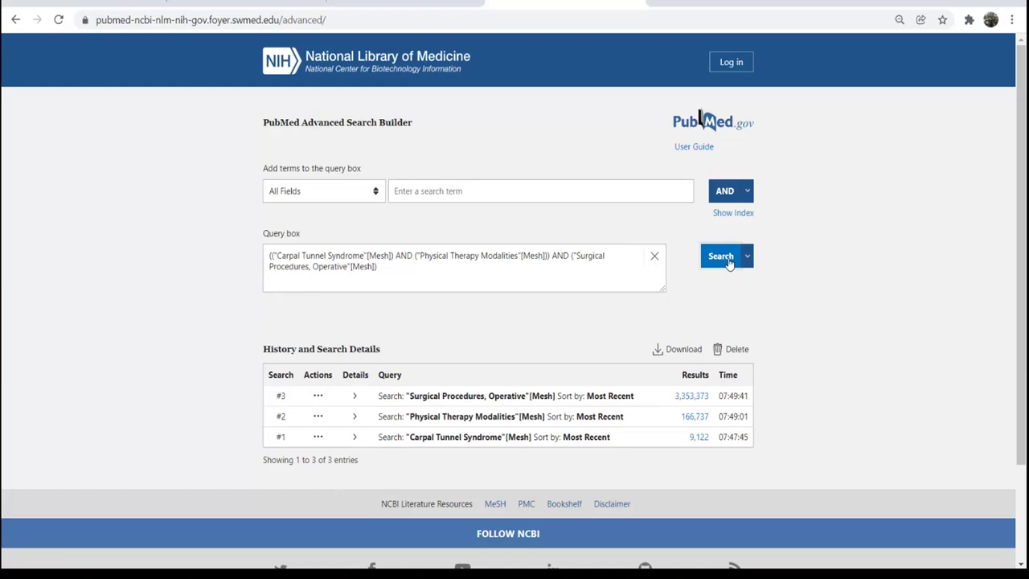
{"action": "scroll", "coordinate": [721, 381], "scroll_direction": "down", "scroll_amount": 1}
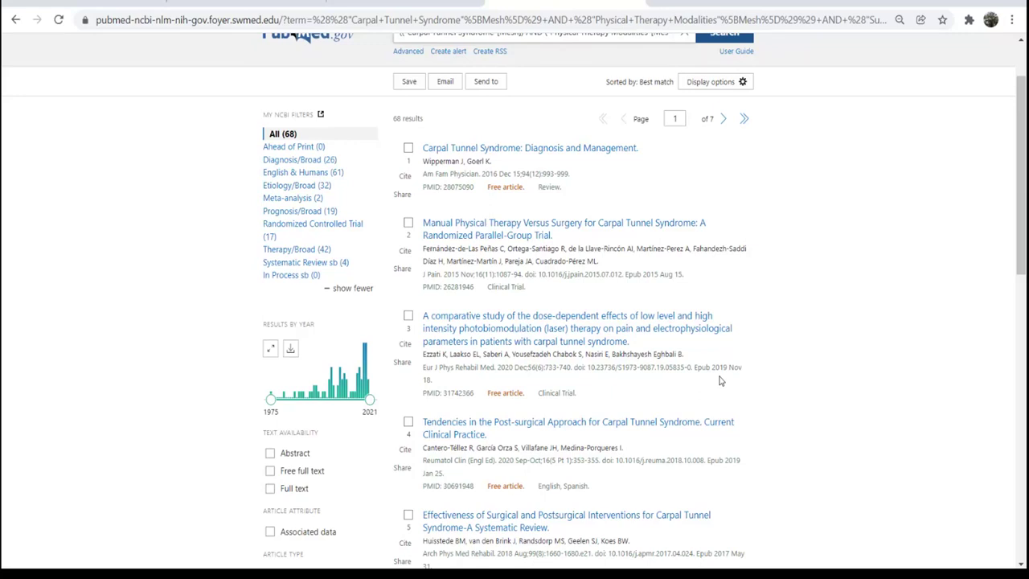
Scroll the 68 combined results down to reach the Systematic Review filter.
{"action": "scroll", "coordinate": [721, 381], "scroll_direction": "down", "scroll_amount": 3}
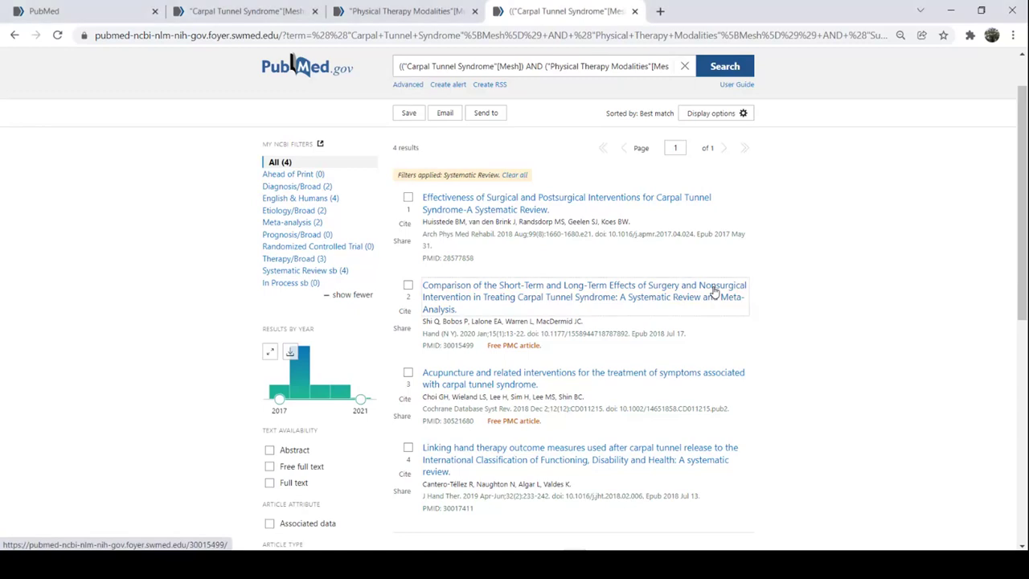
Open the 2020 surgery-versus-nonsurgical carpal tunnel review and jump to its MeSH terms.
{"action": "left_click", "coordinate": [714, 291]}
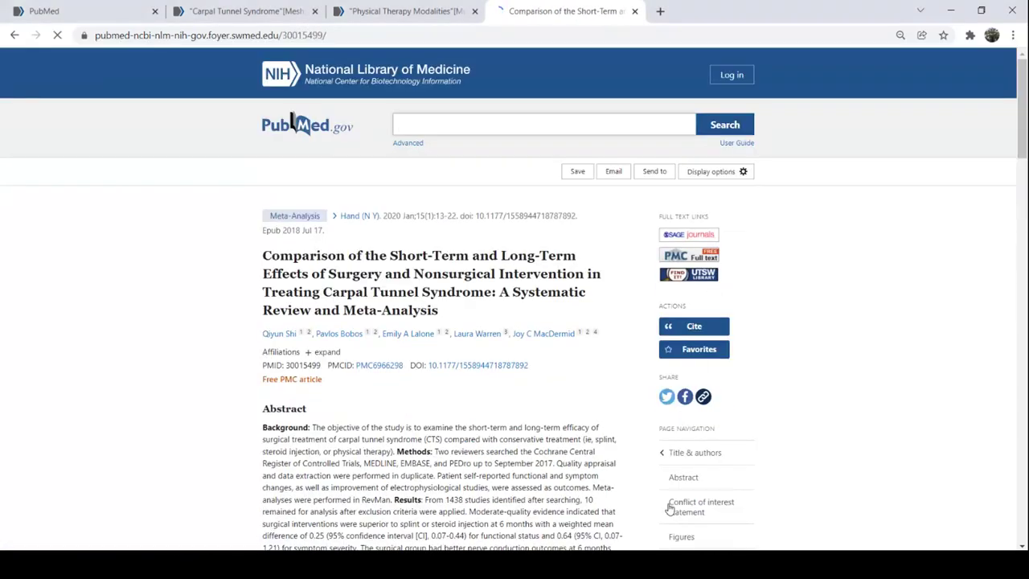
{"action": "scroll", "coordinate": [669, 508], "scroll_direction": "down", "scroll_amount": 2}
{"action": "scroll", "coordinate": [668, 510], "scroll_direction": "down", "scroll_amount": 2}
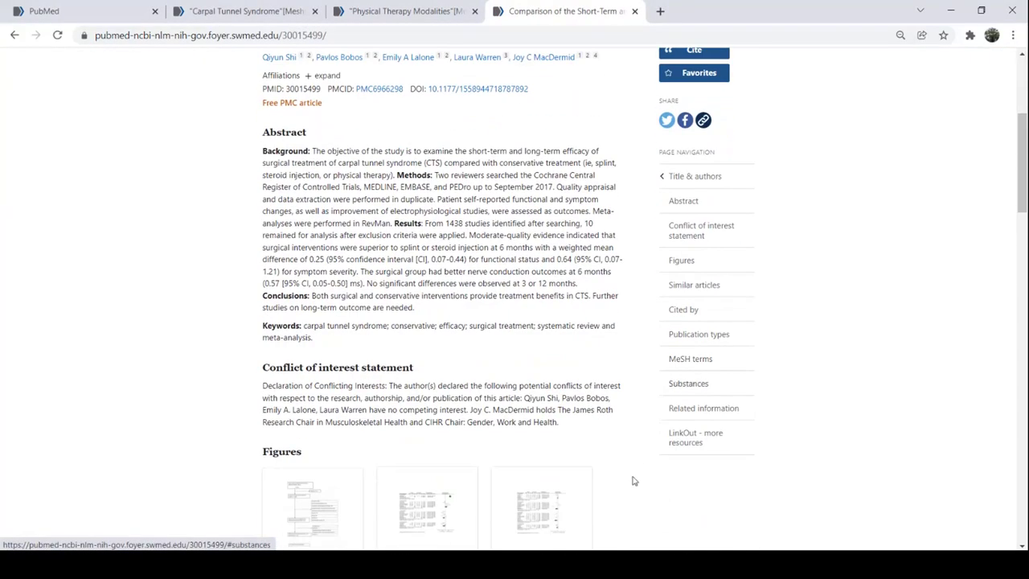
{"action": "scroll", "coordinate": [643, 418], "scroll_direction": "down", "scroll_amount": 1}
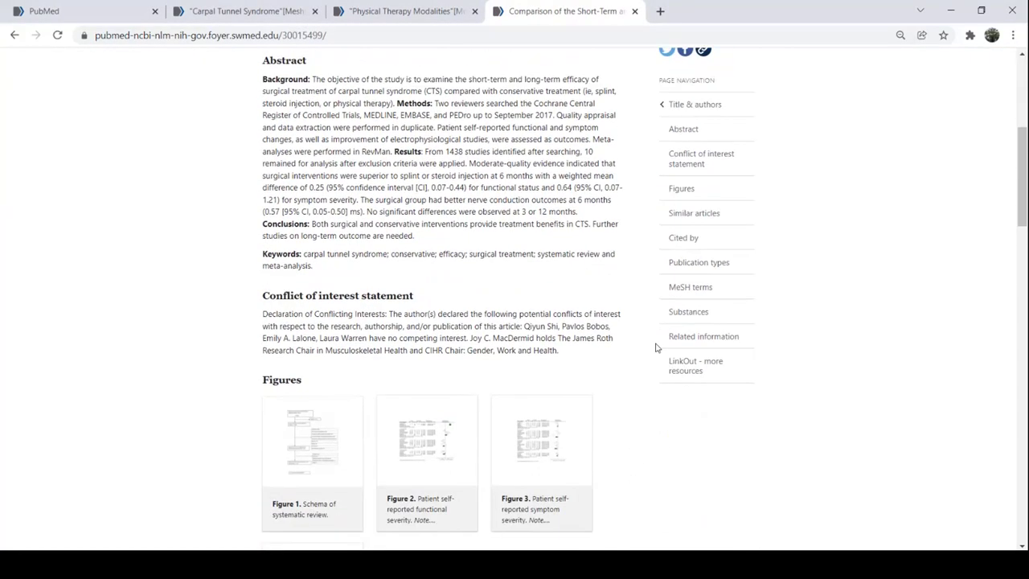
{"action": "left_click", "coordinate": [681, 288]}
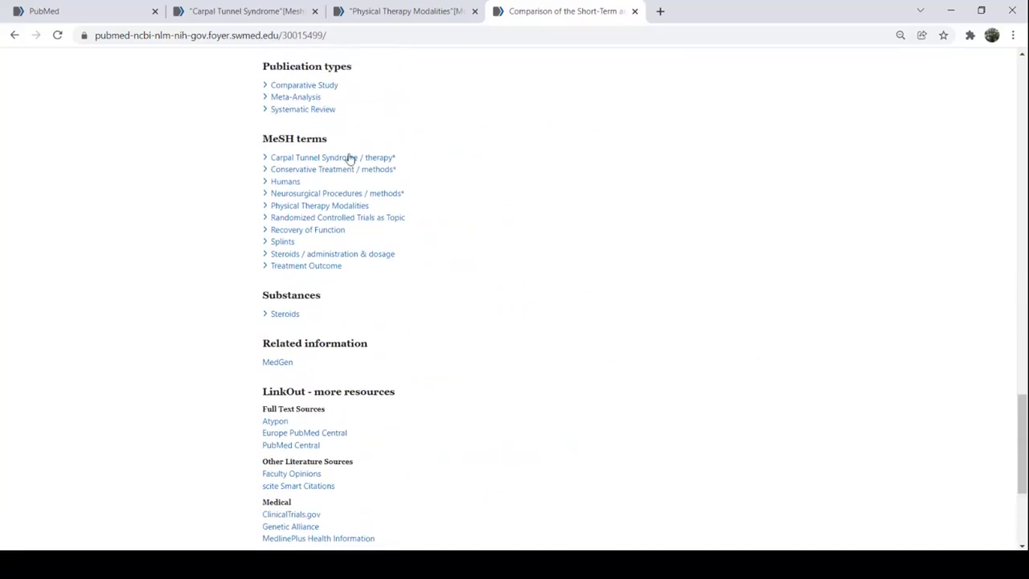